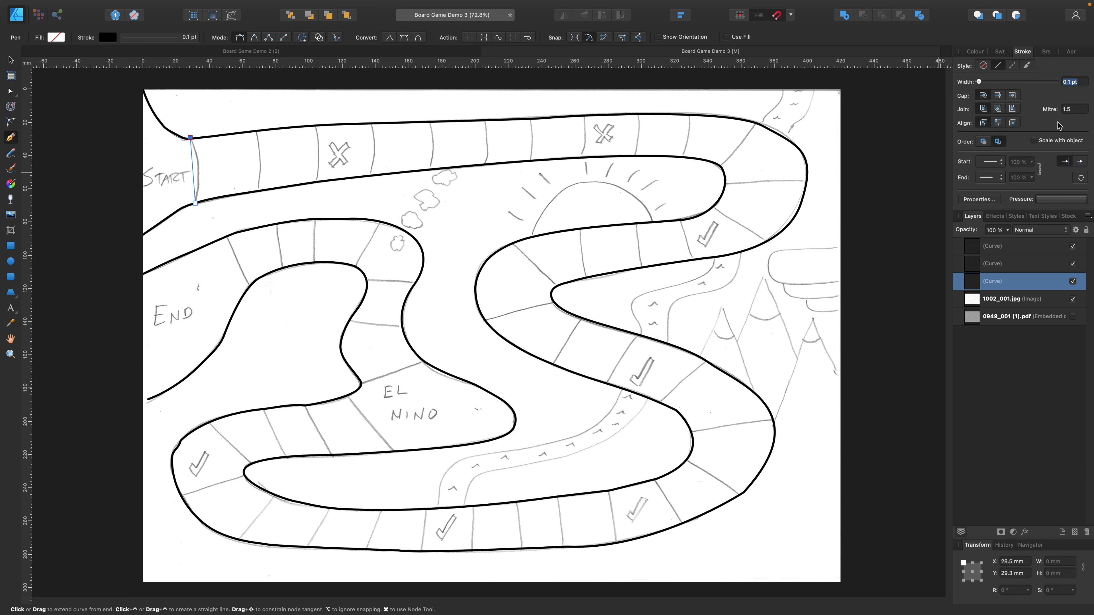
Step: Give the divider line beside START a 3.5 pt stroke and bend it to follow the sketched curve
type("3.5")
key("Return")
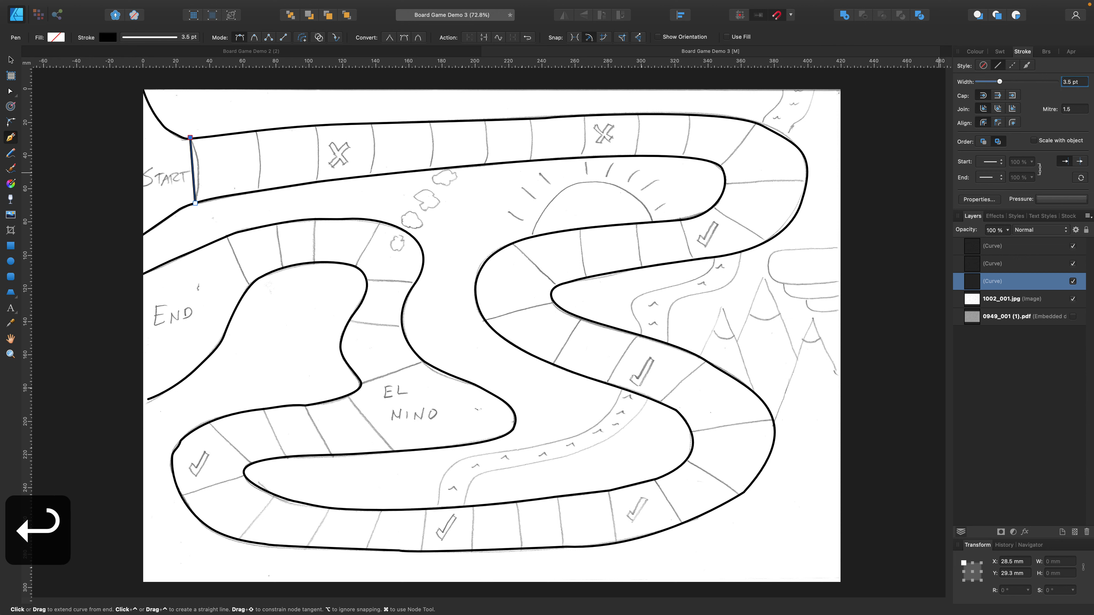
left_click(975, 53)
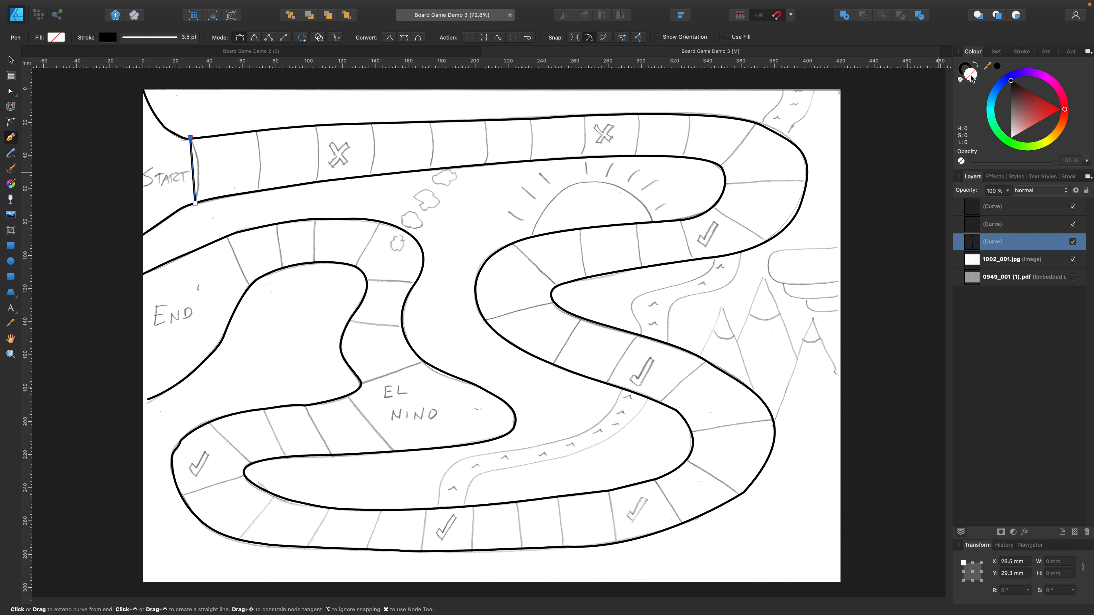
left_click(965, 68)
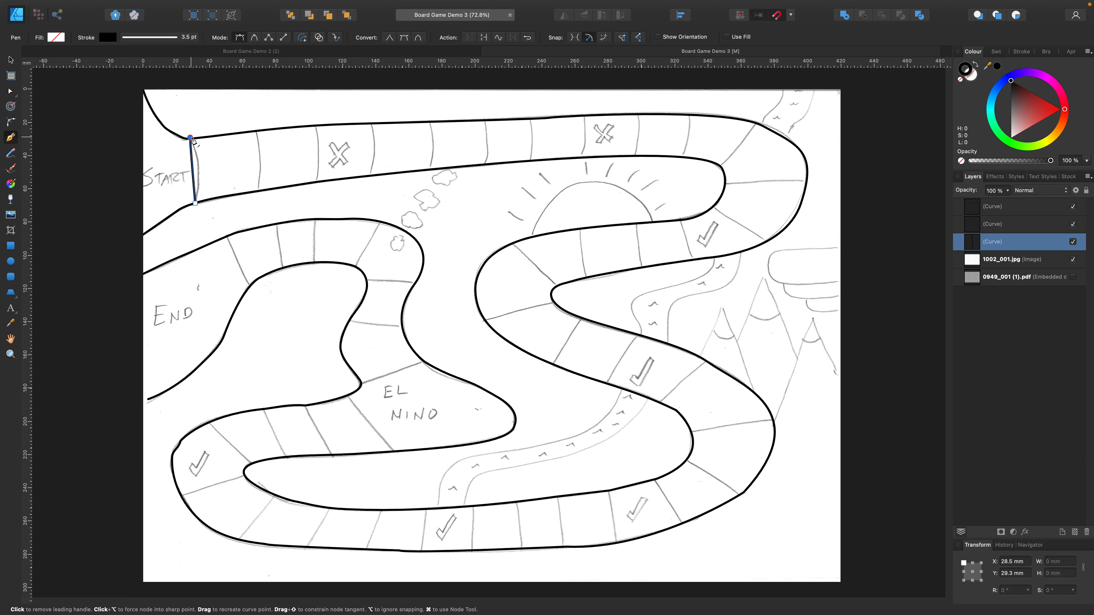
left_click_drag(191, 138, 174, 94)
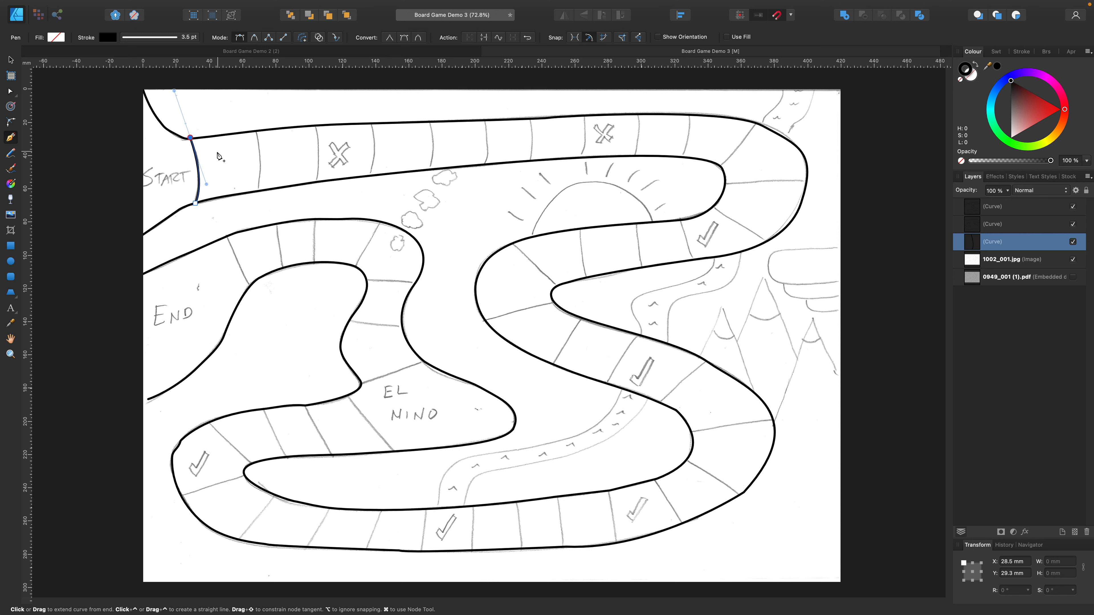
key("Escape")
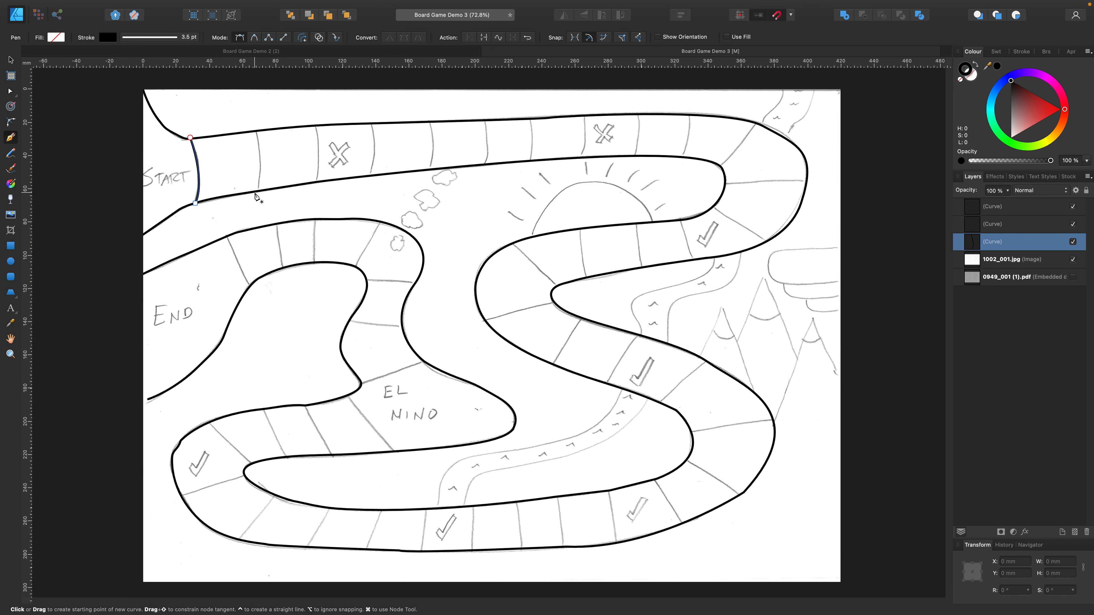
Step: Draw the second divider across the upper track with the Pen tool, curving it along the sketched line
left_click(259, 190)
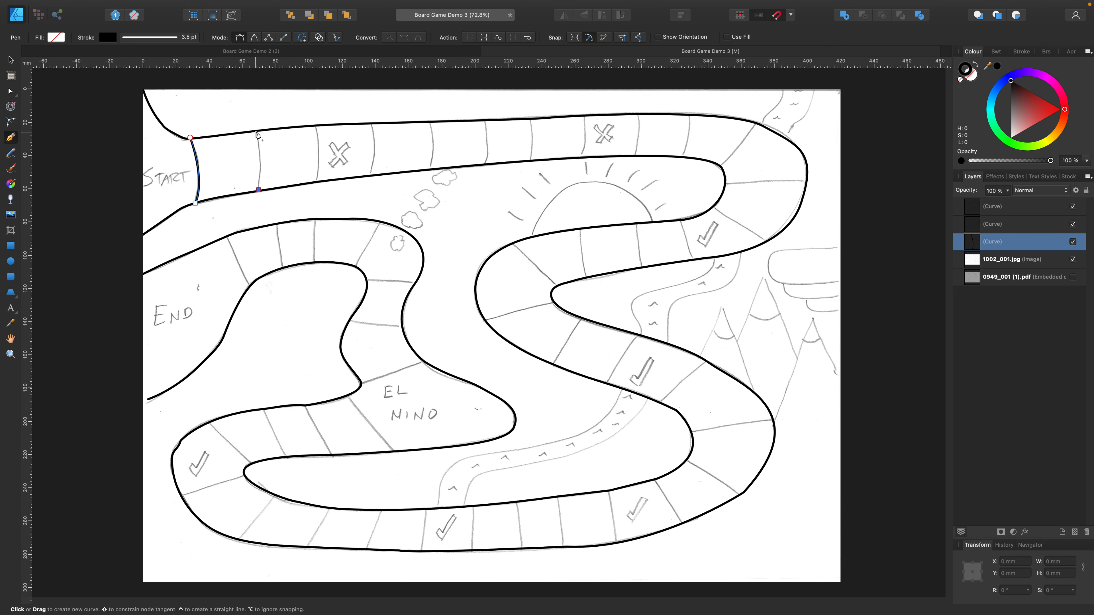
left_click(255, 130)
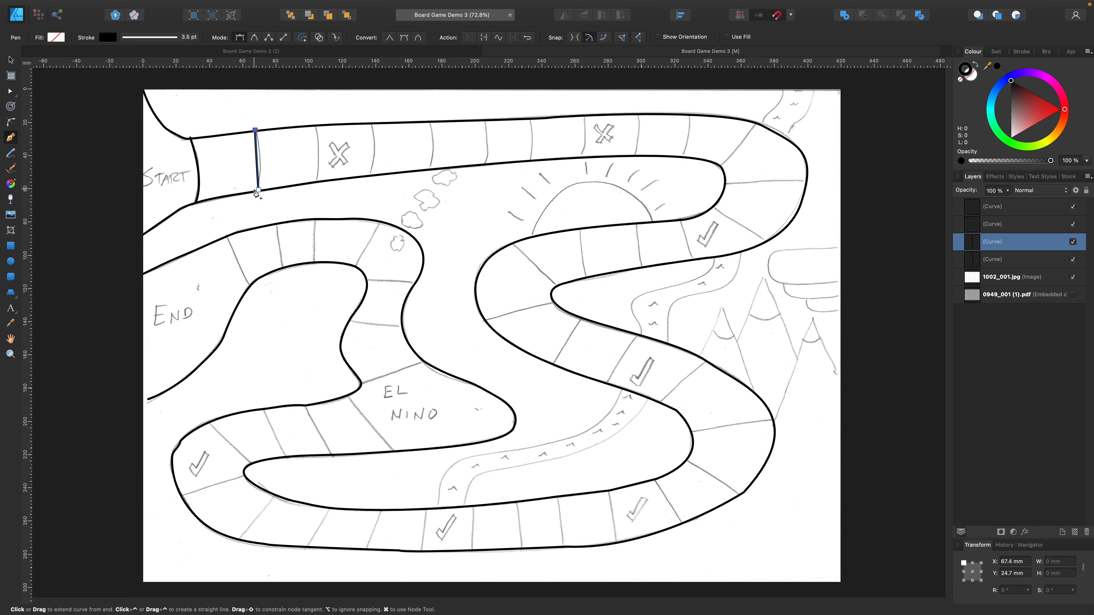
left_click_drag(255, 131, 246, 98)
key("Escape")
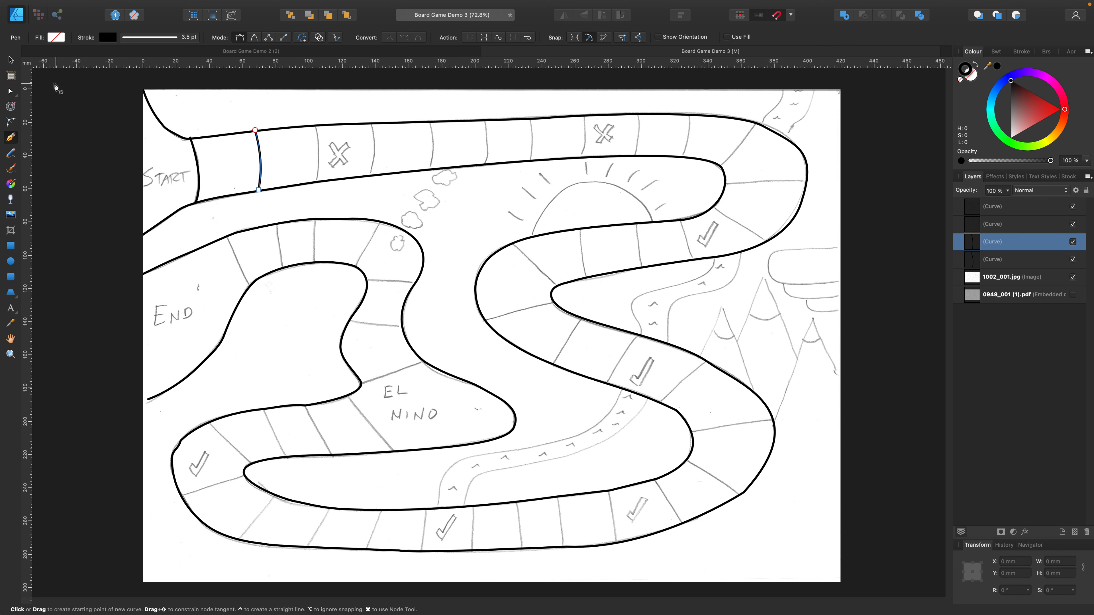
Step: Duplicate the second divider onto the next three sketched divider lines along the upper track
left_click(11, 61)
left_click(207, 124)
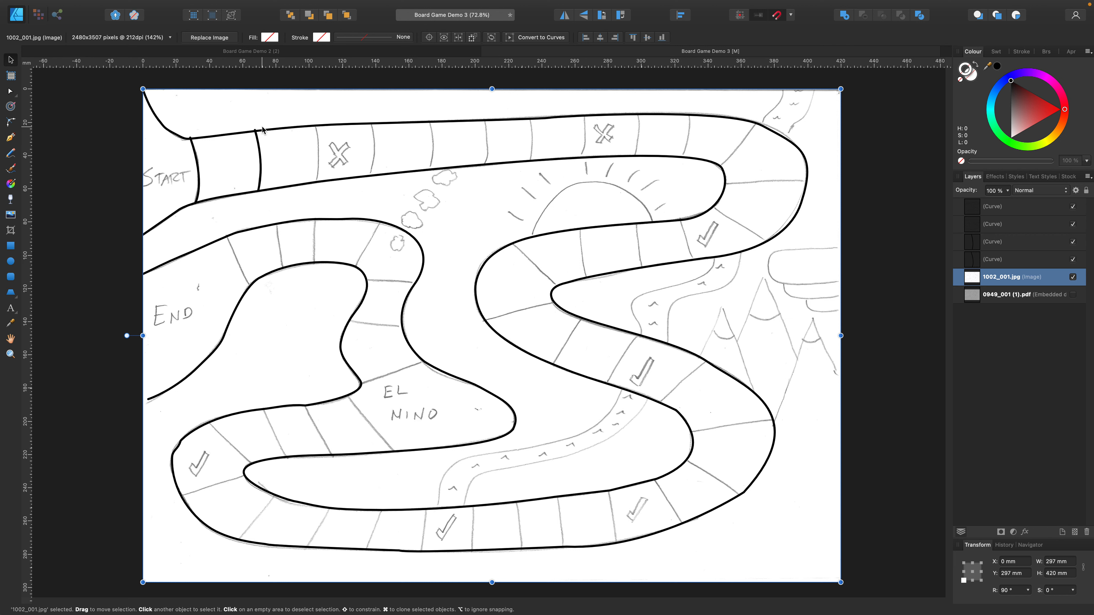
left_click(260, 160)
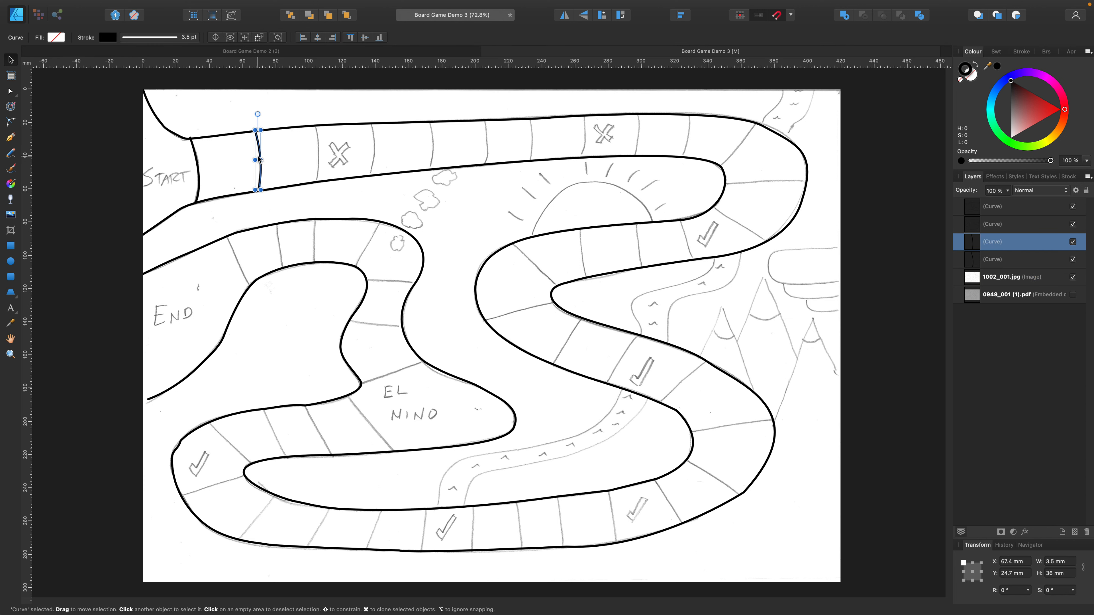
left_click_drag(259, 161, 318, 151)
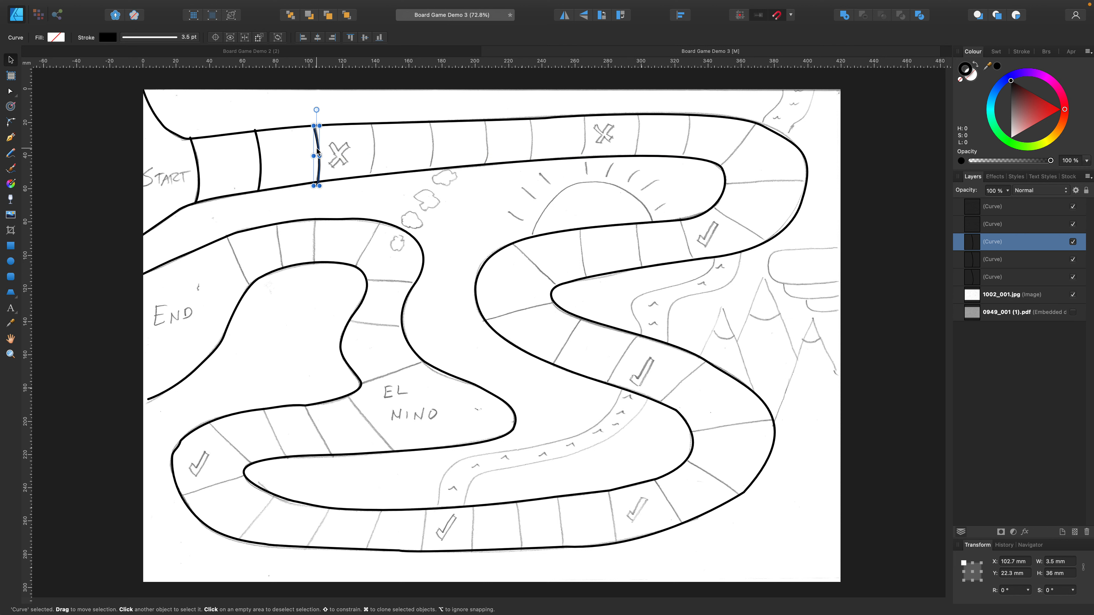
left_click_drag(318, 152, 431, 137)
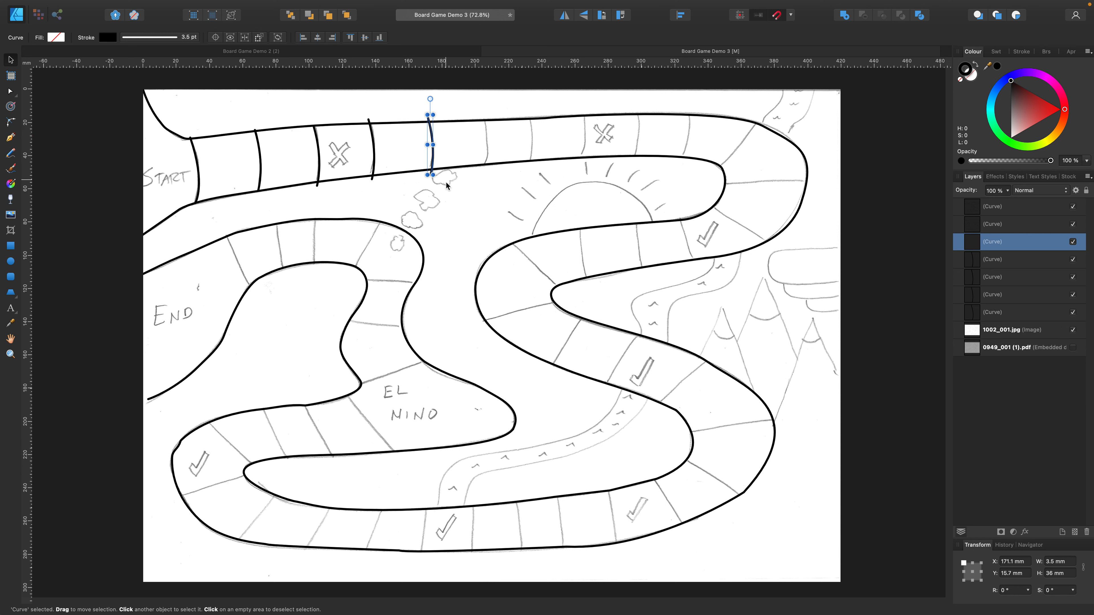
left_click(465, 199)
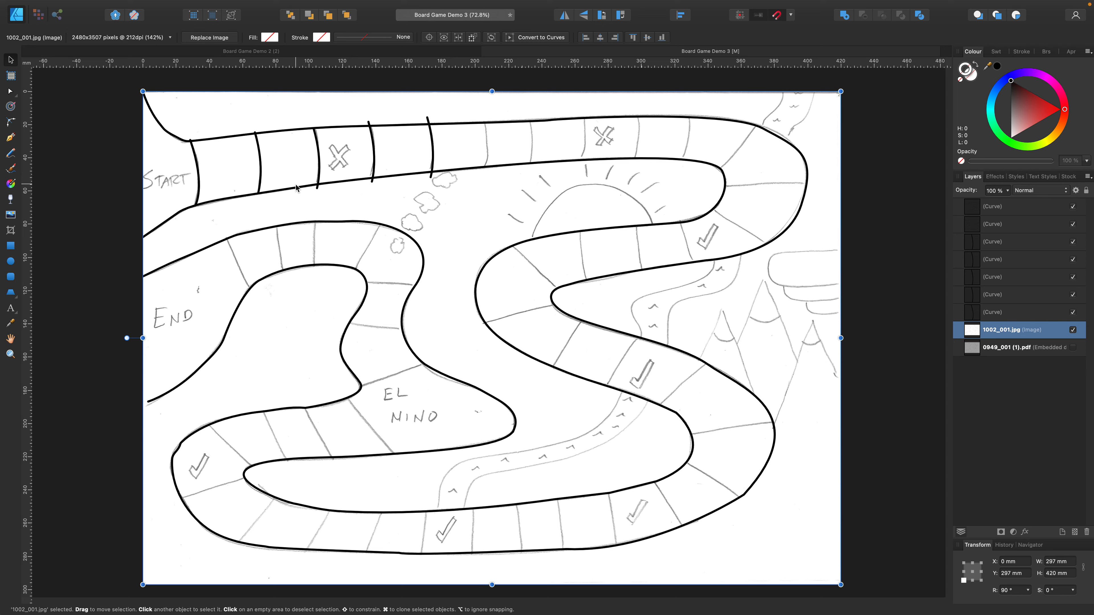
Step: Move the upper end node of the START divider down to sit on the track's upper outline
scroll(296, 185, "up", 5)
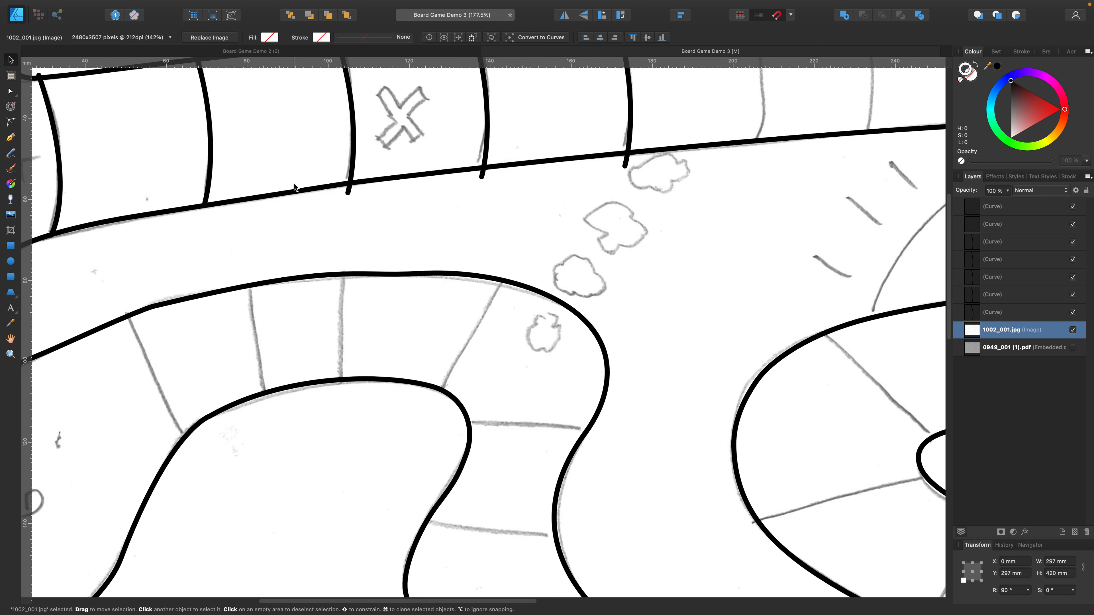
scroll(271, 189, "up", 1)
left_click_drag(269, 179, 454, 320)
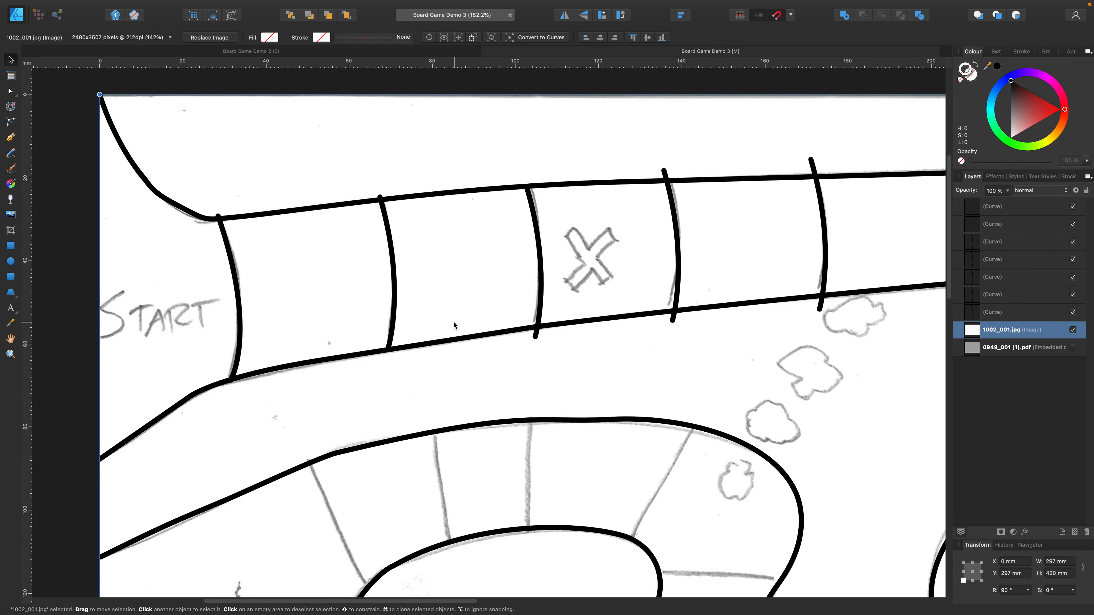
left_click(10, 91)
left_click(235, 279)
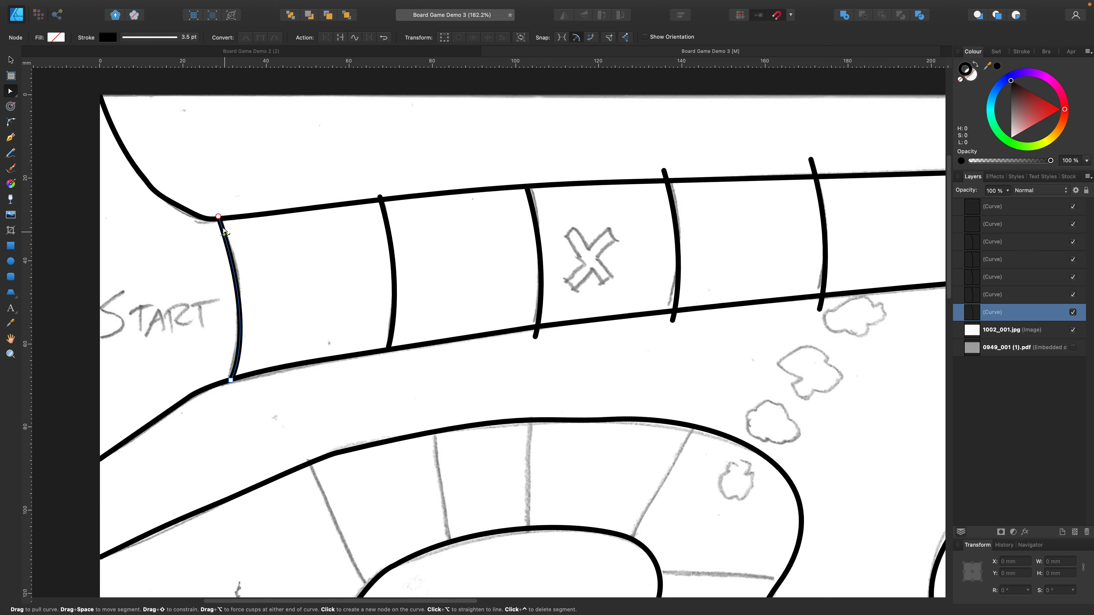
left_click_drag(218, 217, 218, 221)
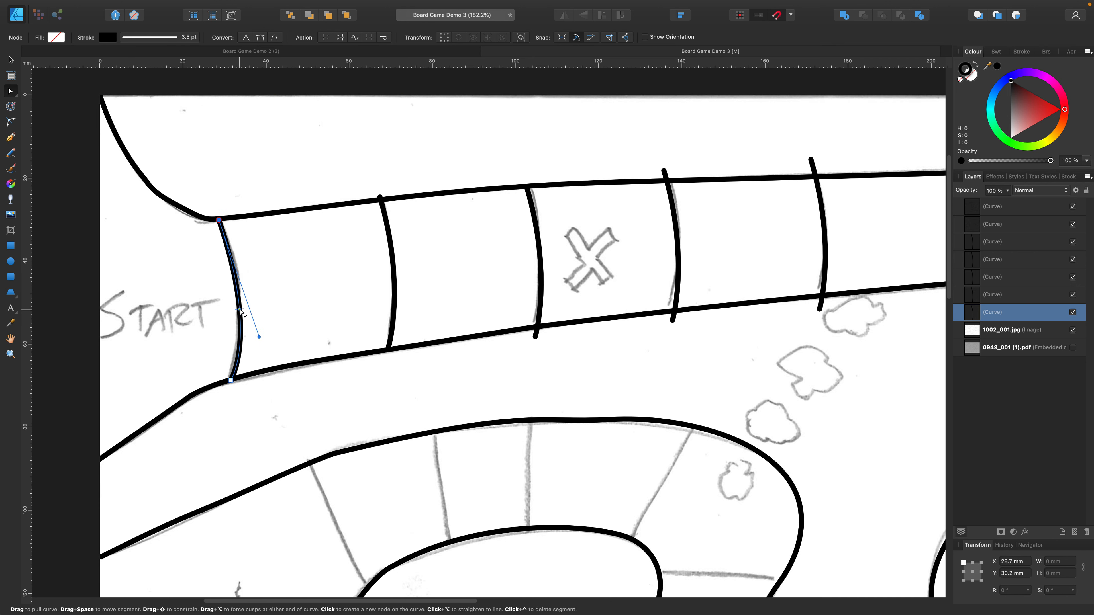
left_click(307, 343)
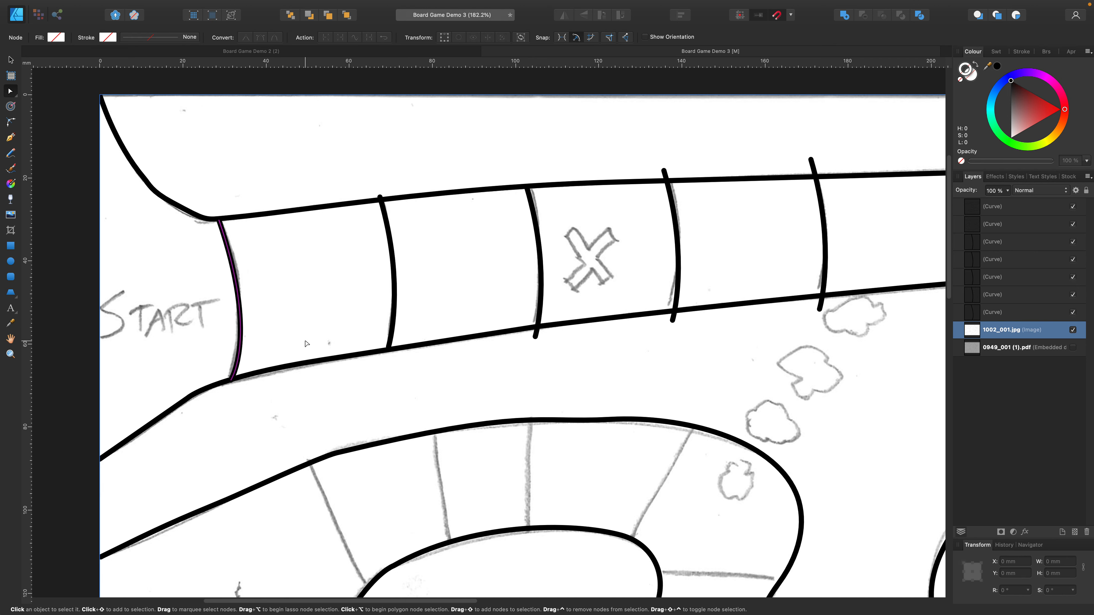
Step: Set the second divider's stroke to butt caps and align both its end nodes with the track outlines
left_click(394, 298)
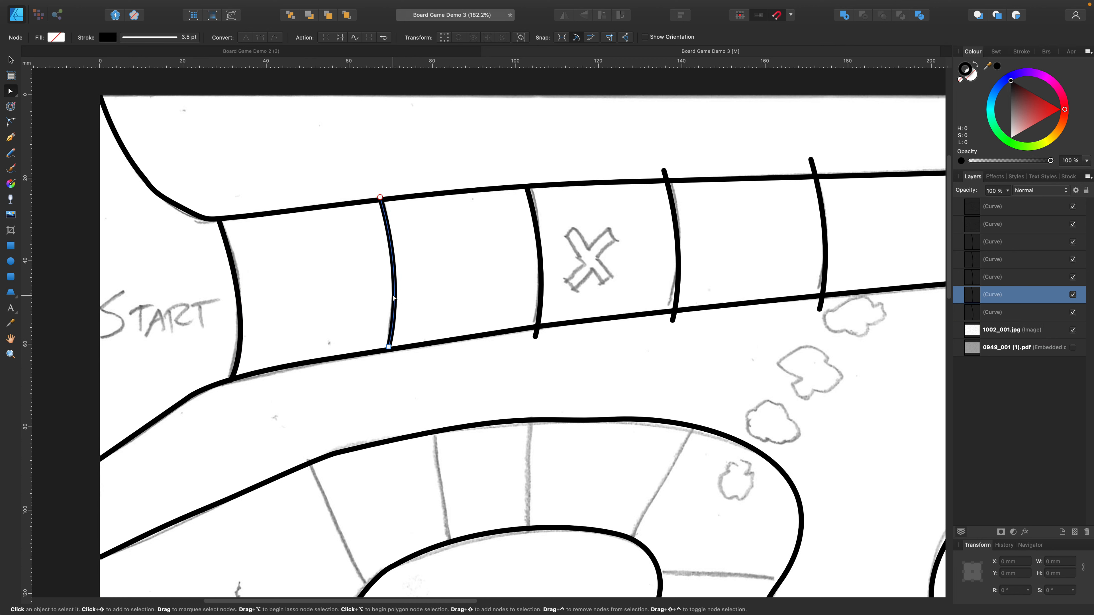
left_click(1020, 54)
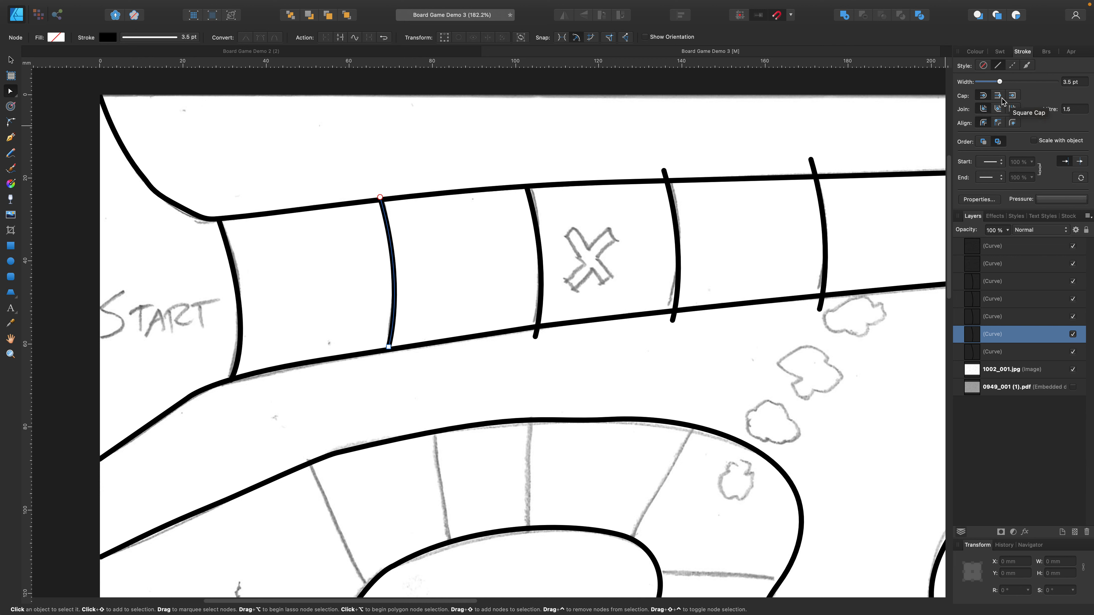
left_click(999, 97)
left_click(473, 240)
left_click(393, 269)
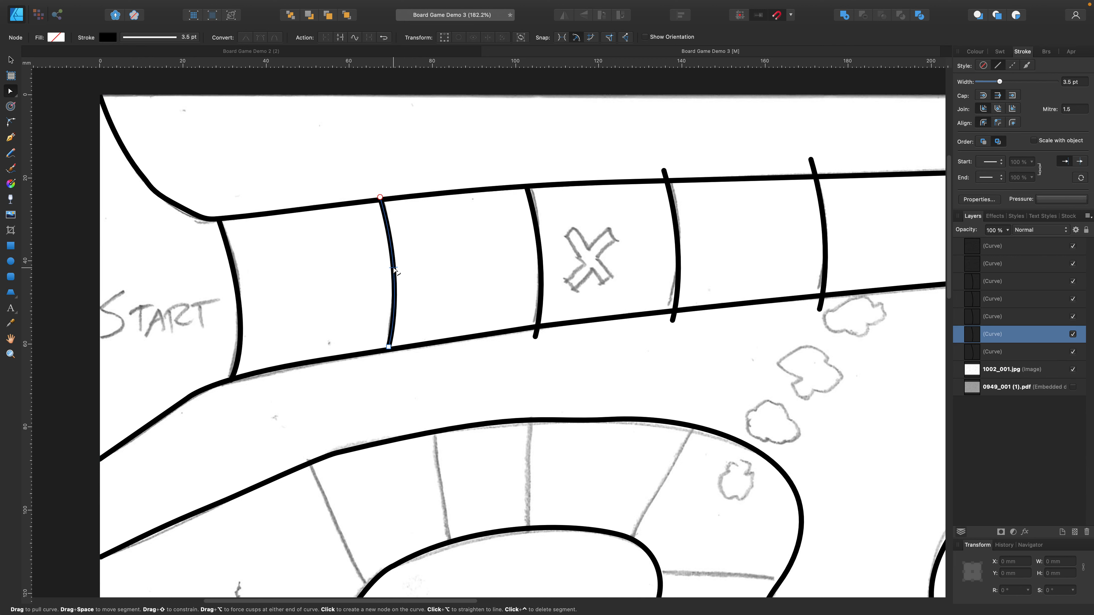
left_click(388, 349)
left_click(419, 328)
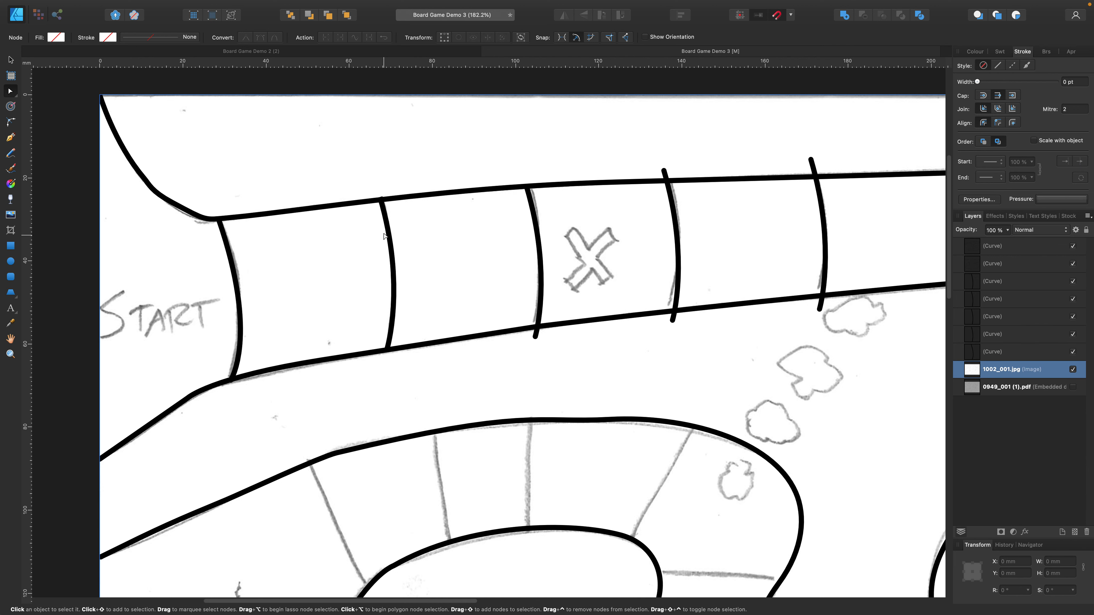
left_click(385, 216)
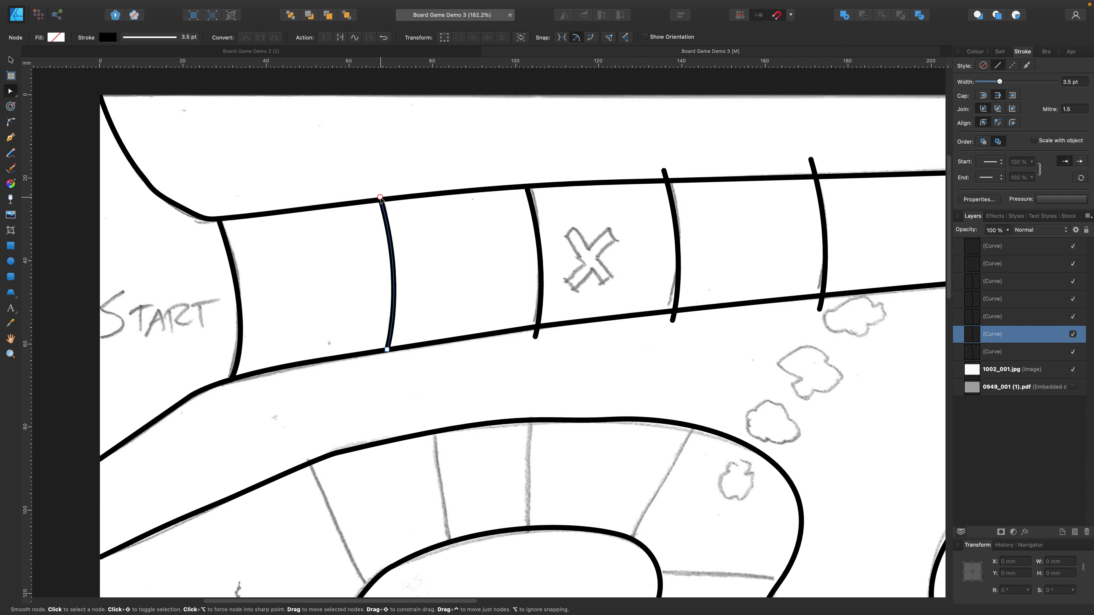
left_click(384, 202)
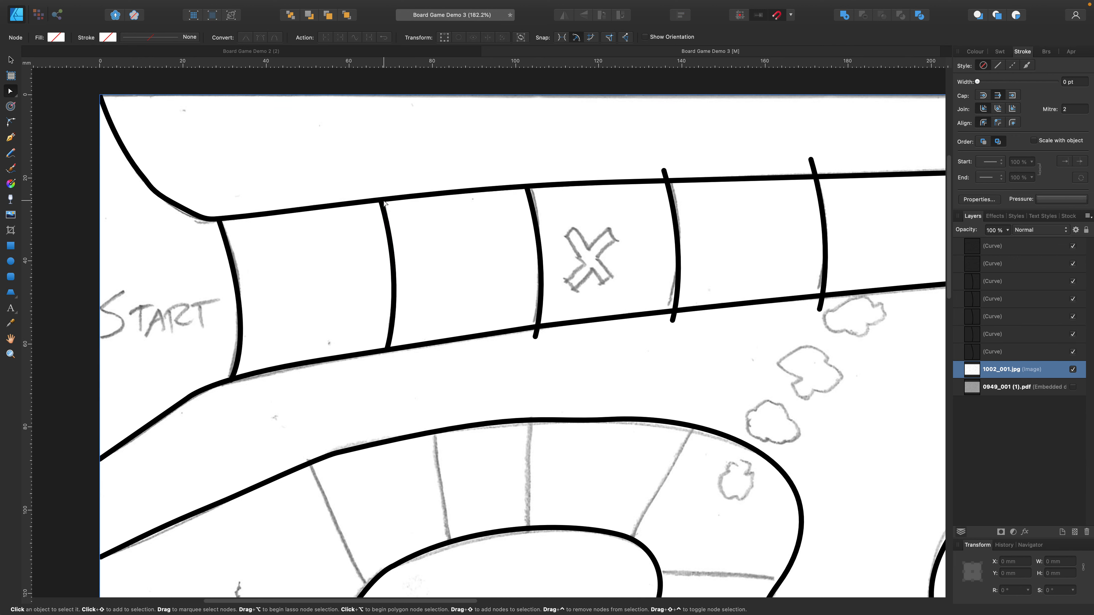
Step: Shorten the third divider by moving its lower end node up onto the track's lower outline
left_click(534, 337)
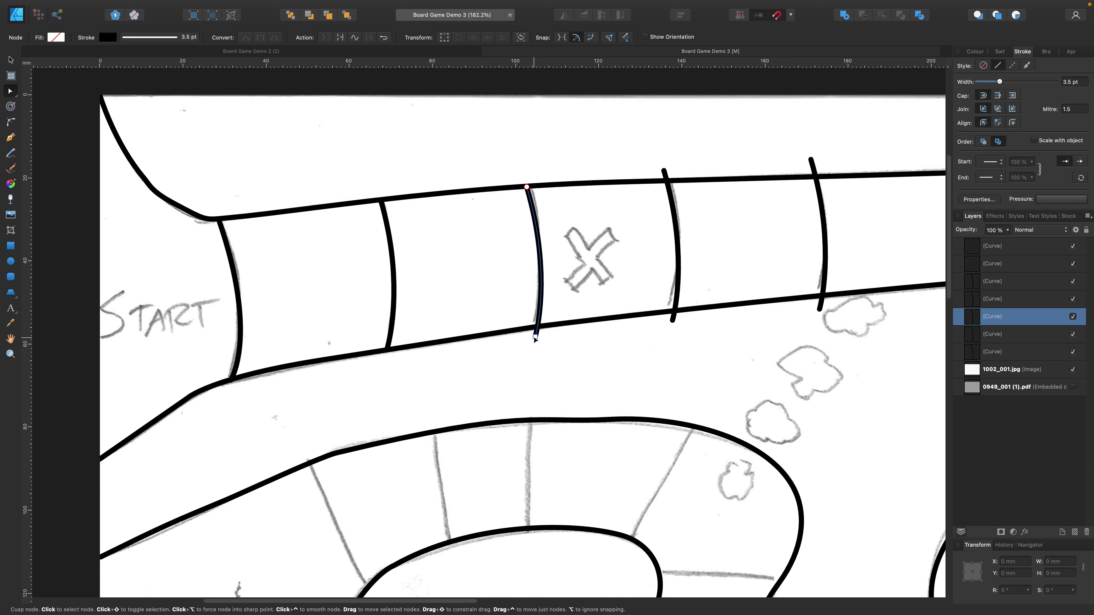
left_click_drag(534, 338, 534, 330)
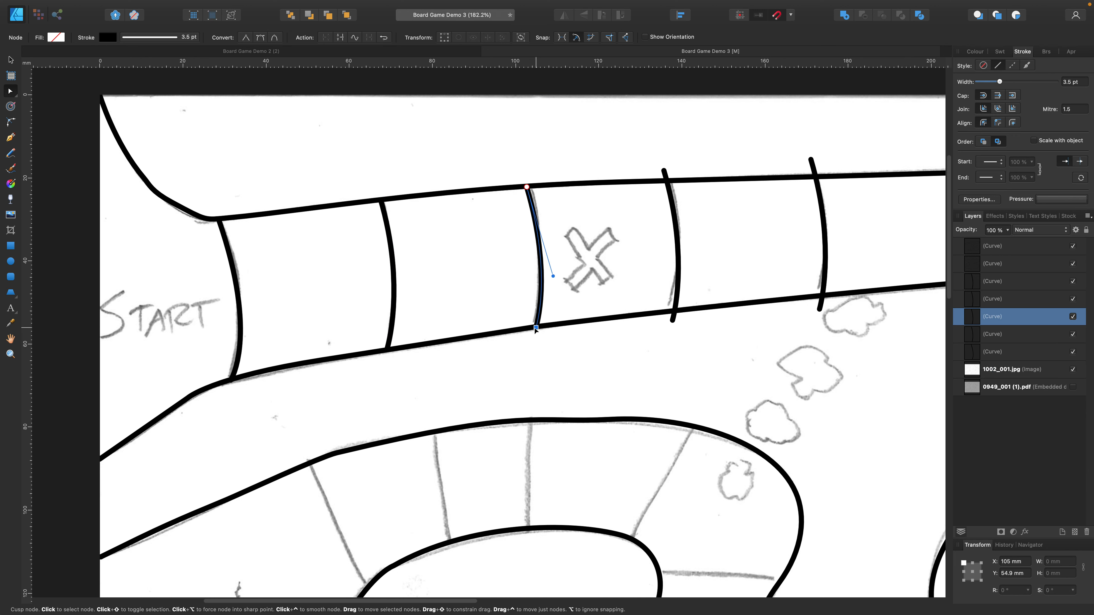
left_click(559, 346)
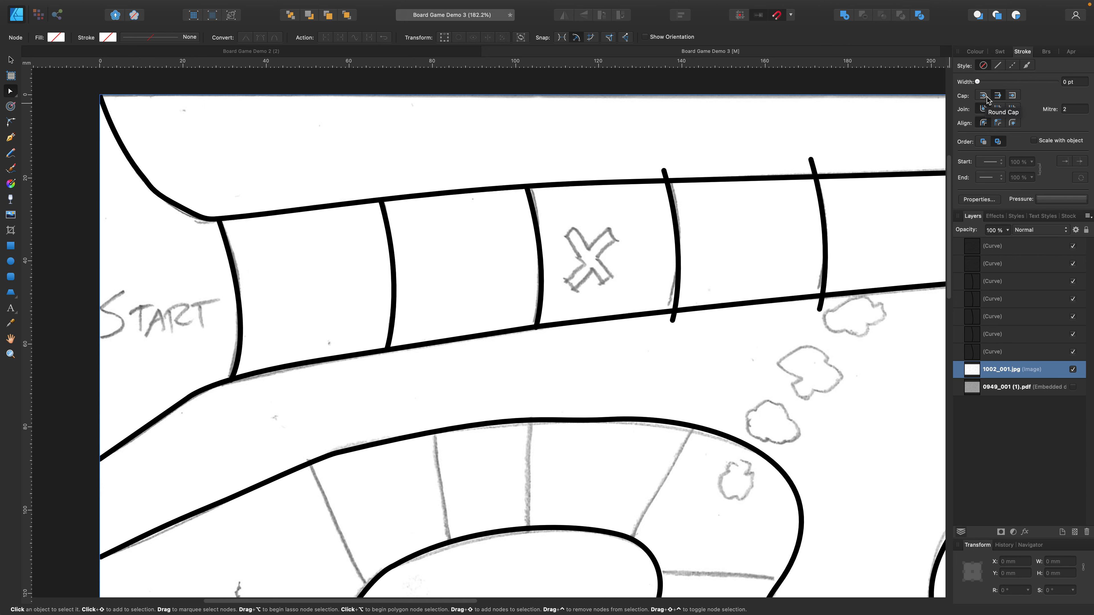
left_click(540, 309)
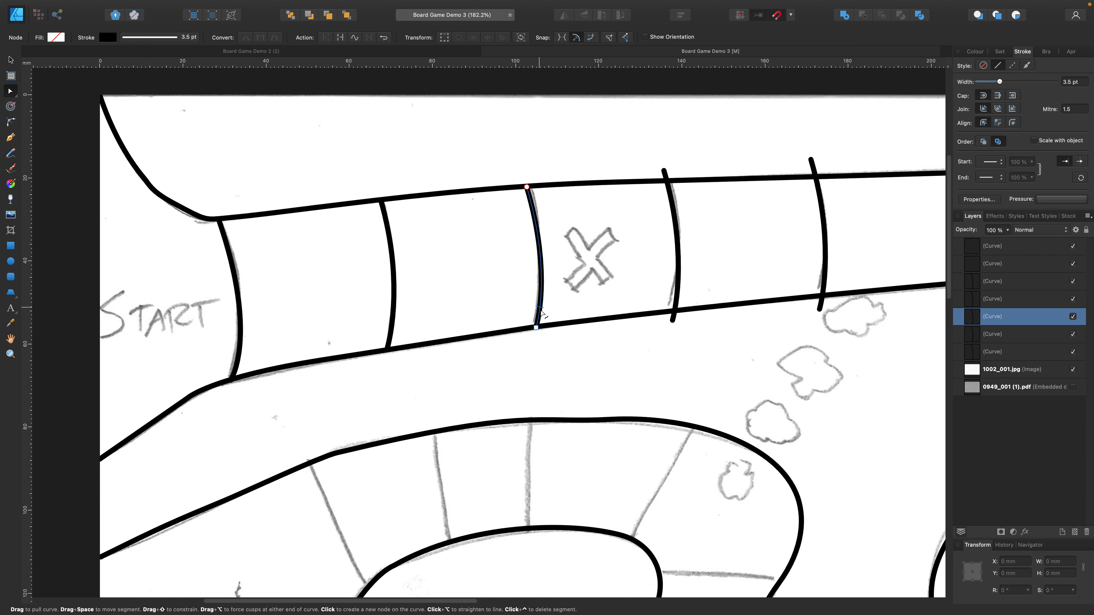
left_click(535, 329)
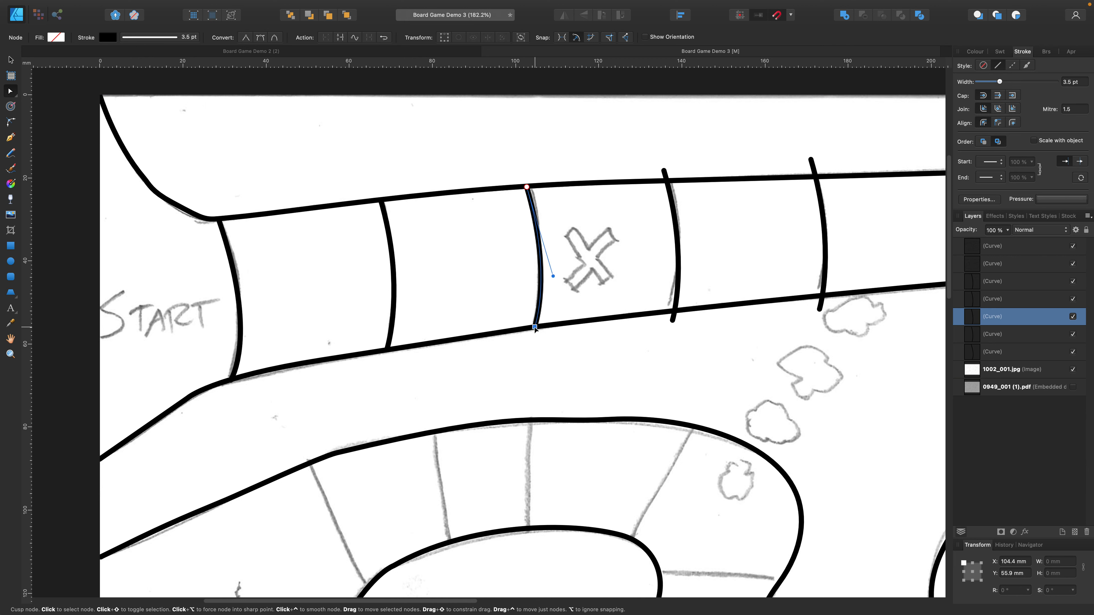
left_click(557, 347)
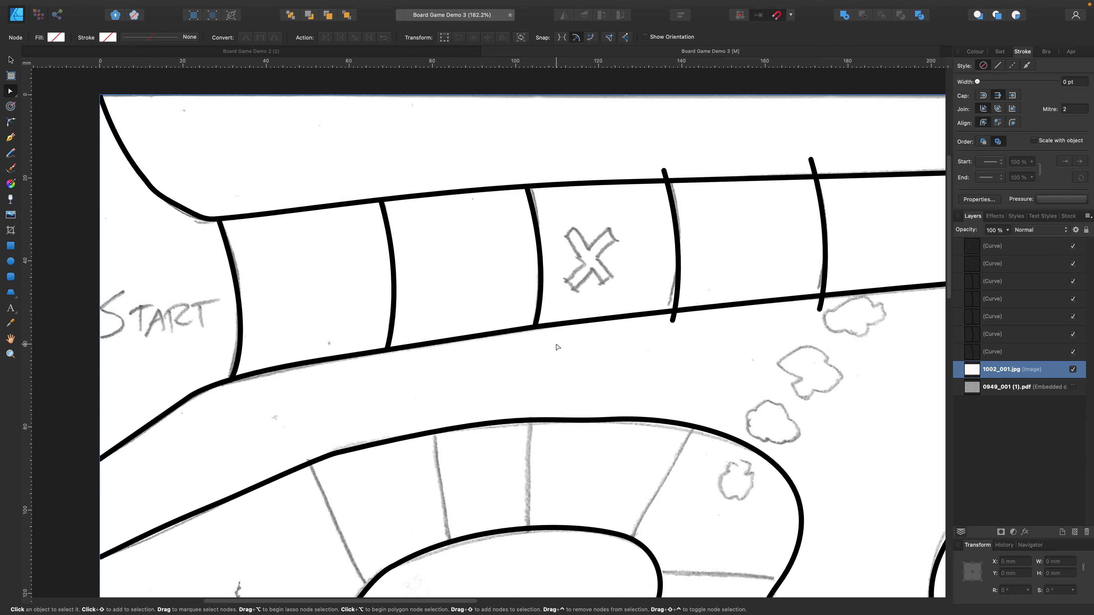
Step: Move both end nodes of the fourth divider, after the X square, onto the upper and lower track outlines
left_click(680, 275)
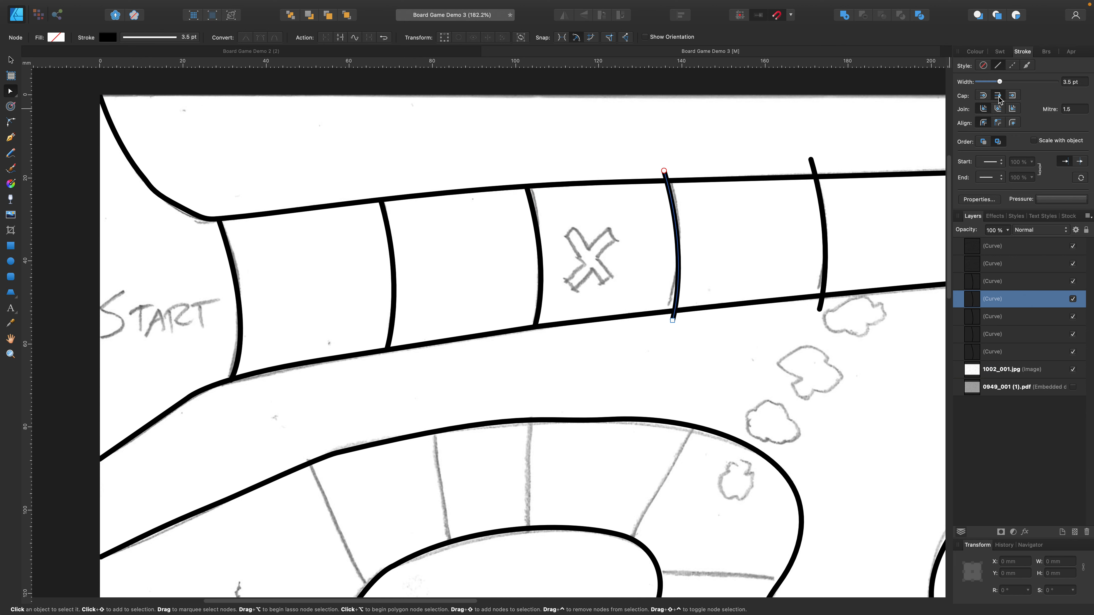
left_click_drag(664, 171, 667, 180)
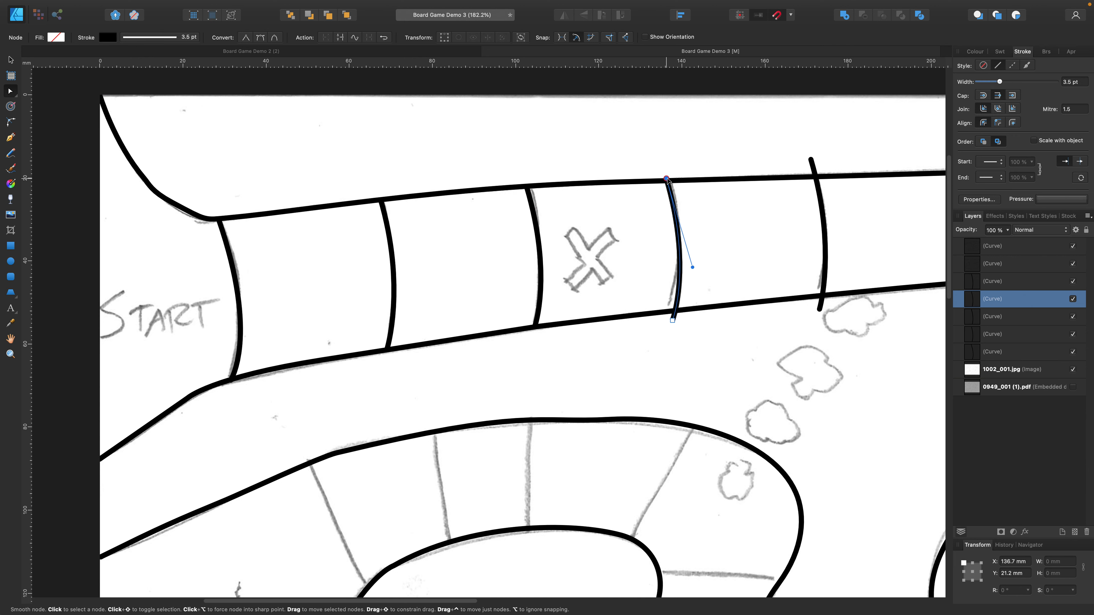
left_click_drag(672, 321, 668, 316)
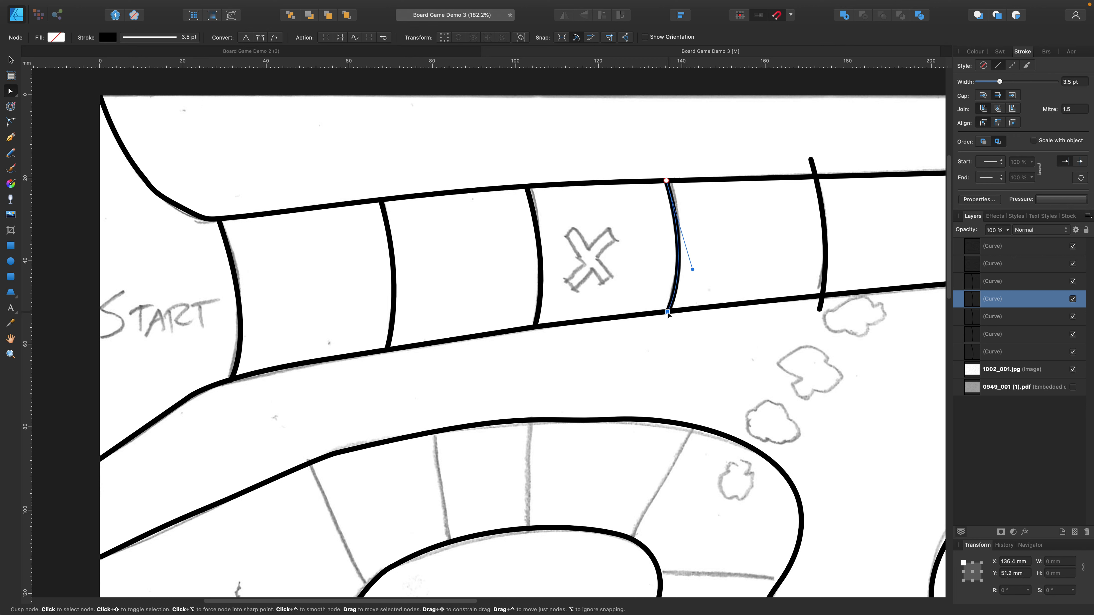
left_click(702, 344)
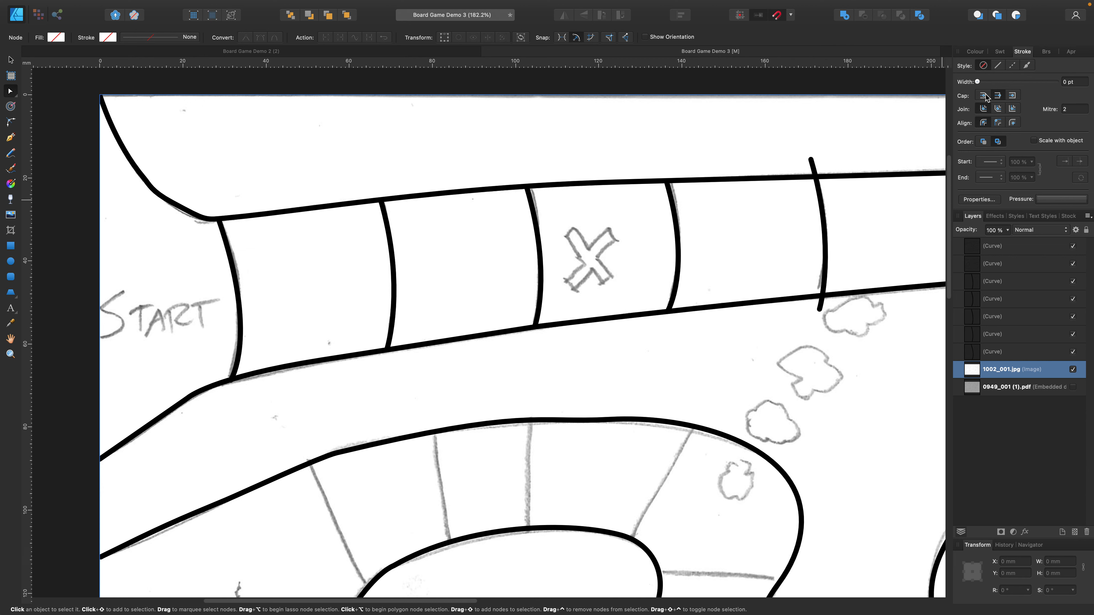
Step: Move both end nodes of the fifth divider onto the track's upper and lower outlines
left_click(825, 233)
left_click_drag(812, 161, 815, 176)
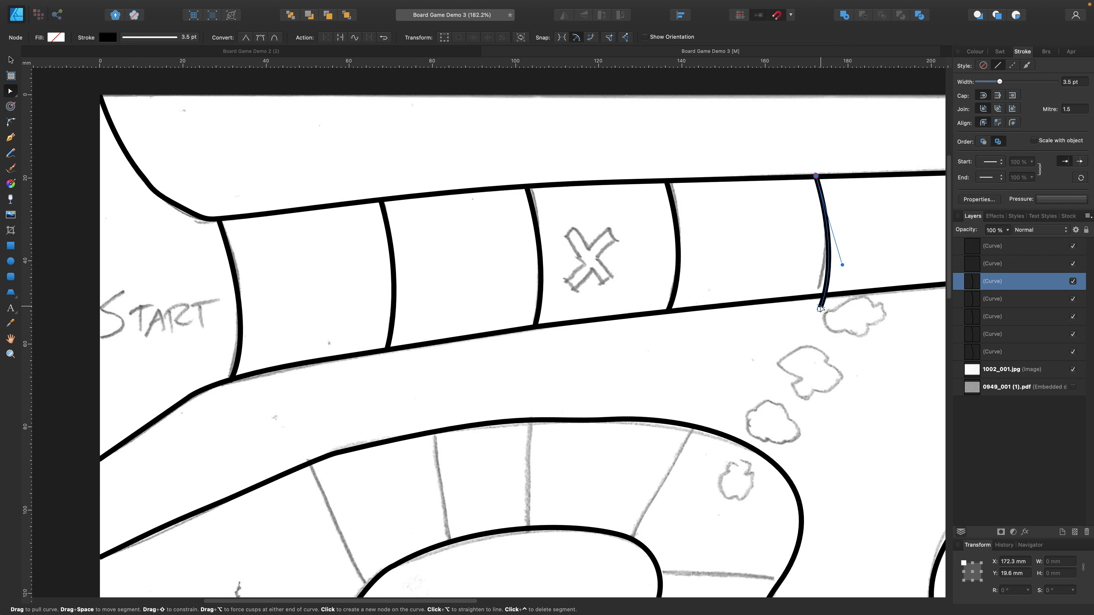
left_click_drag(819, 308, 817, 297)
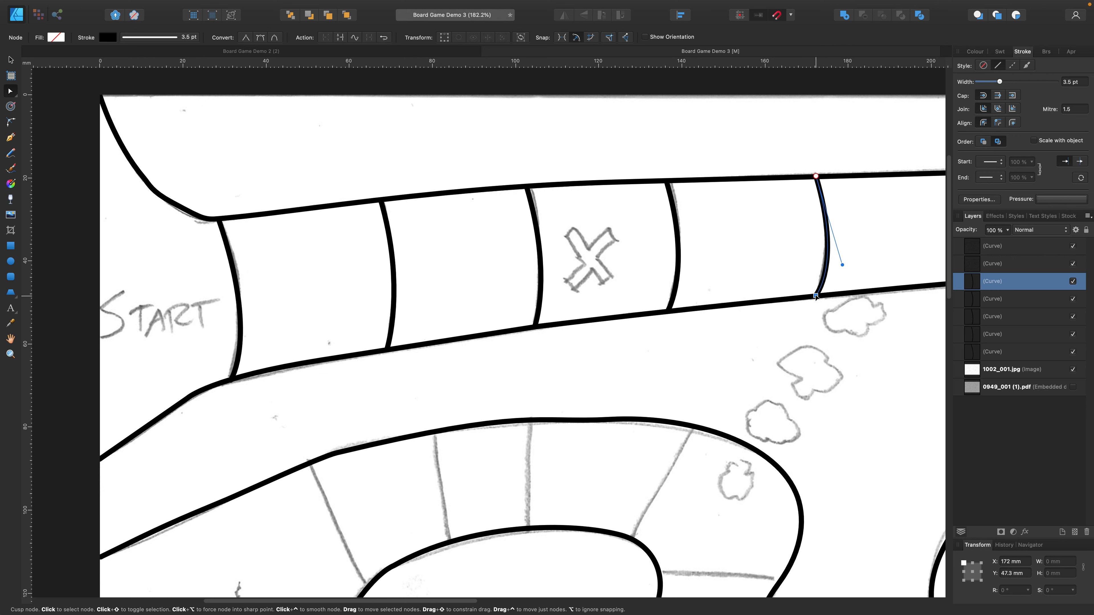
left_click(816, 296)
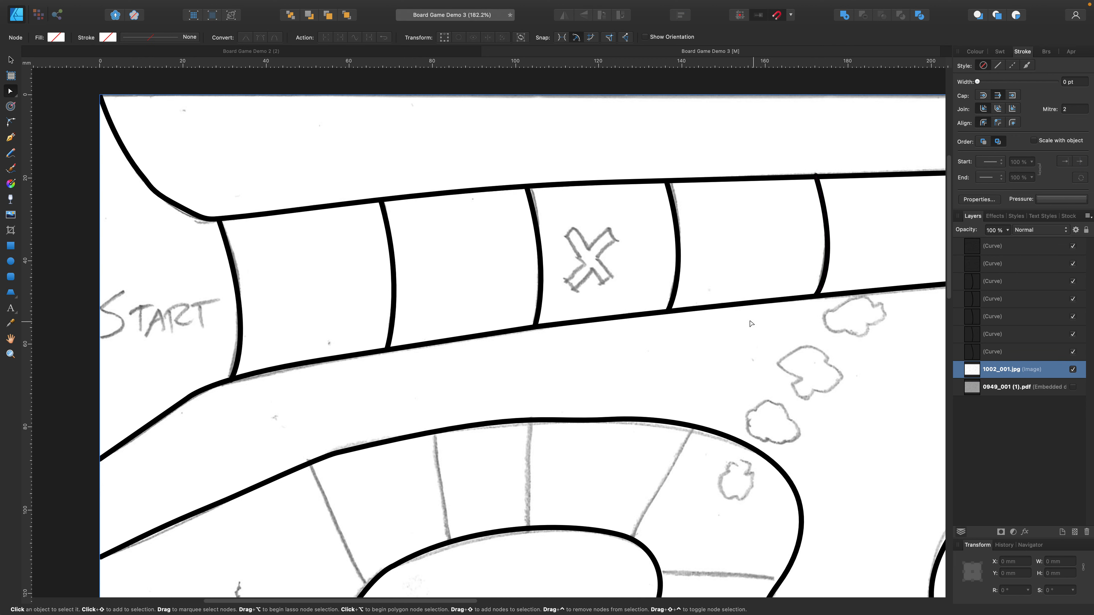
Step: Duplicate the fifth divider onto the next sketched divider line along the upper track, then deselect the copy
scroll(732, 319, "down", 5)
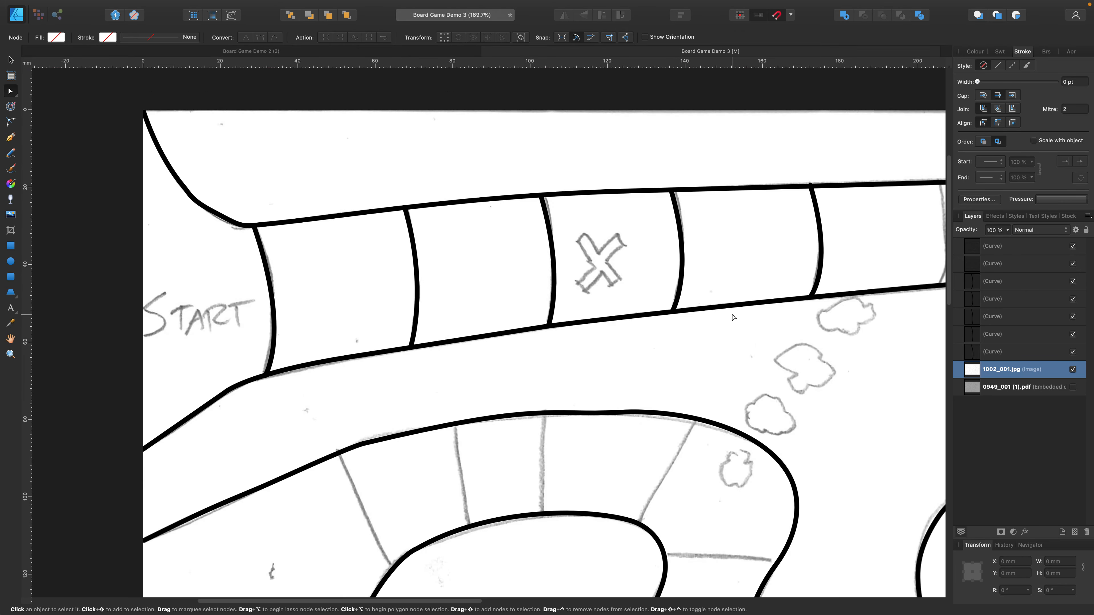
left_click_drag(738, 346, 503, 275)
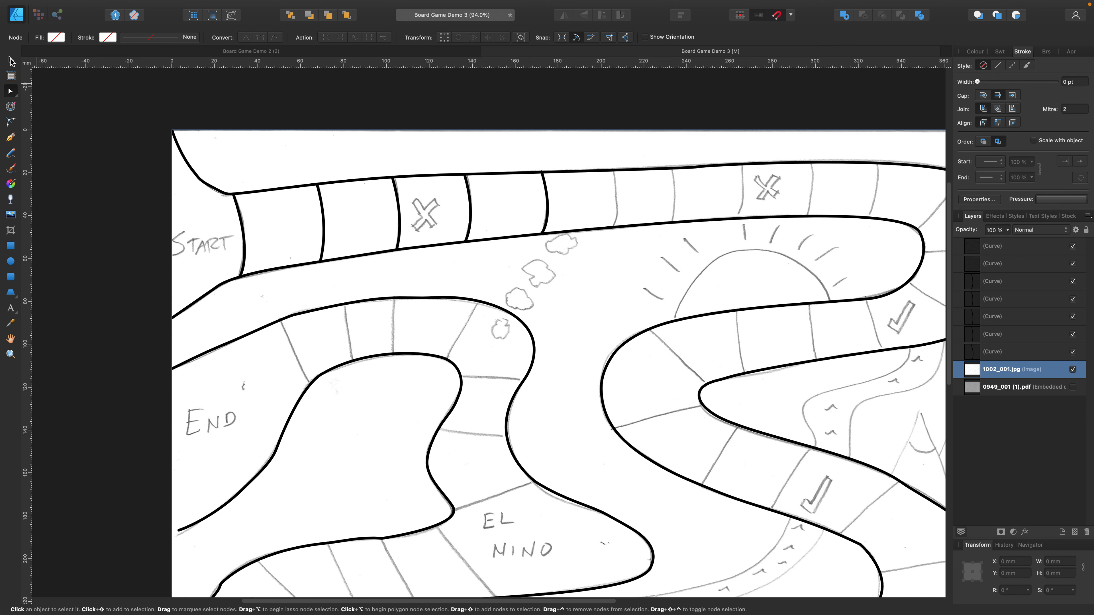
left_click(11, 60)
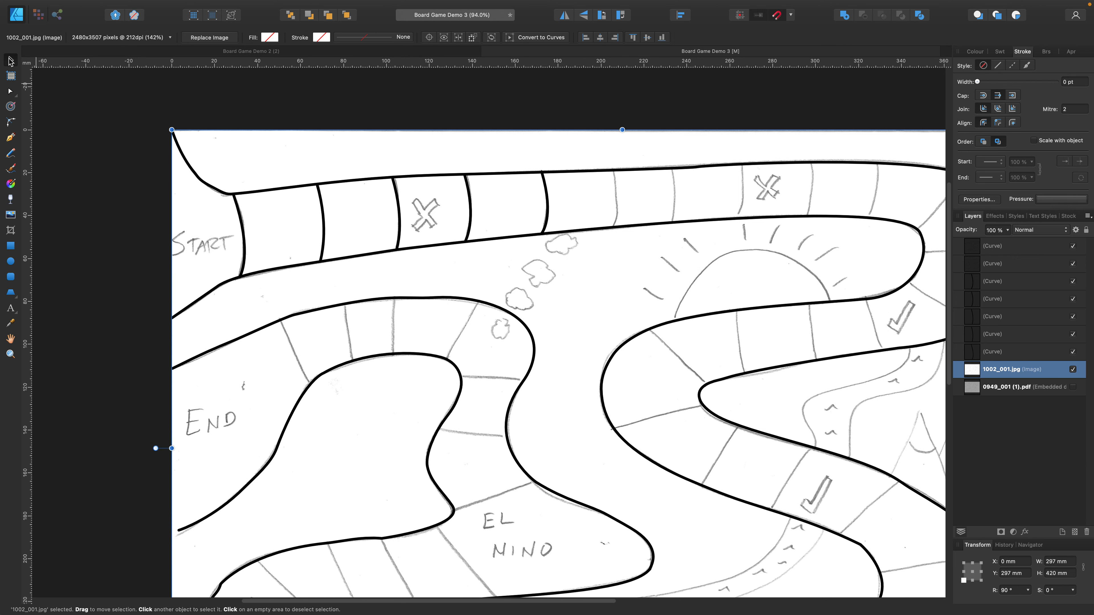
left_click(547, 209)
left_click_drag(548, 210, 617, 206)
left_click(613, 276)
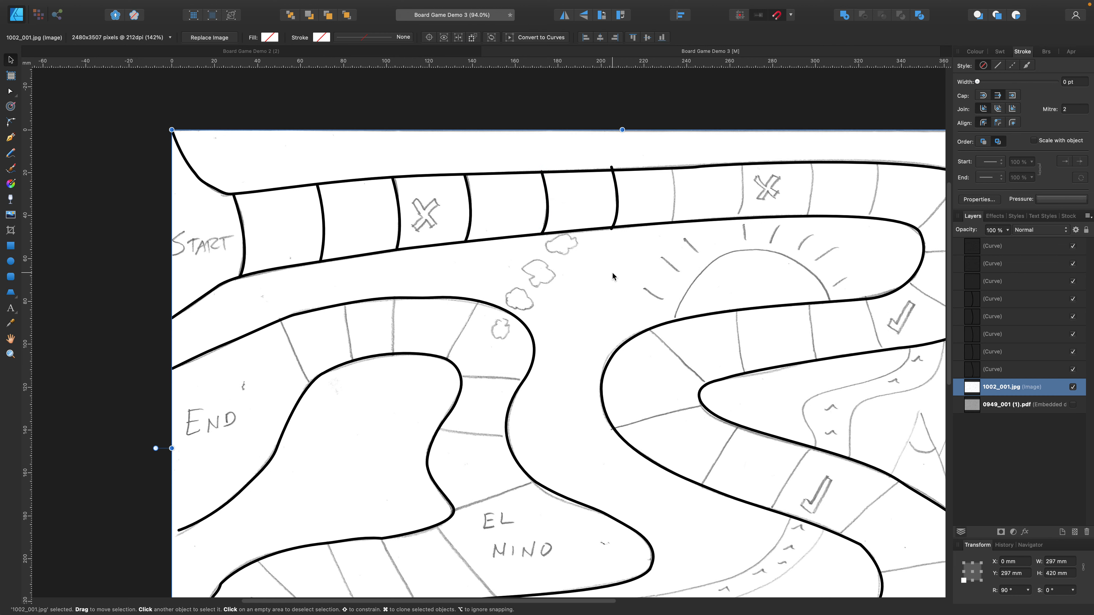
mouse_move(728, 2)
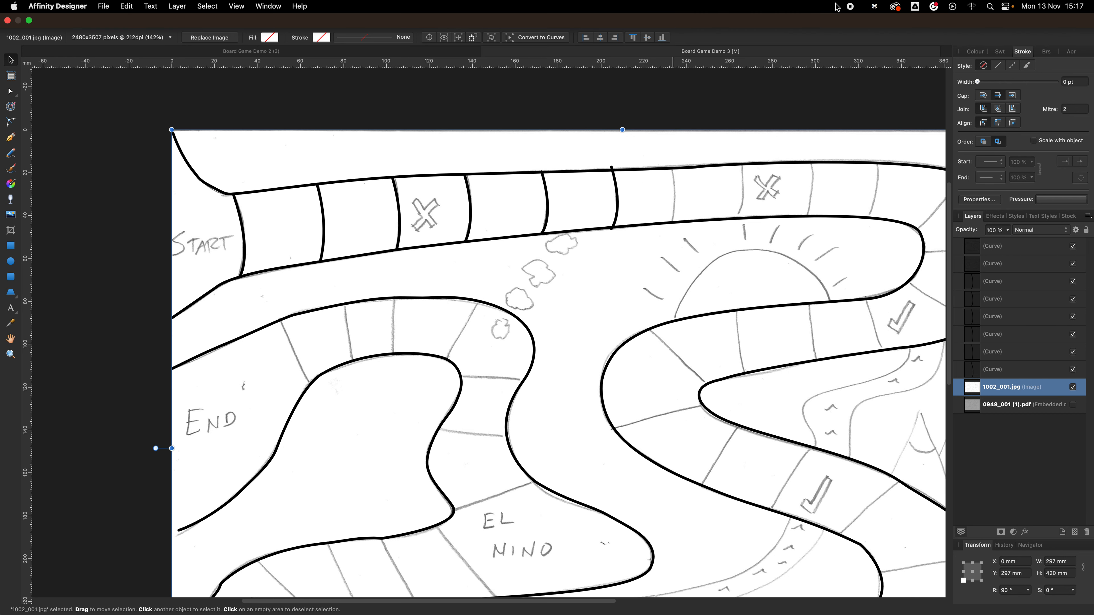